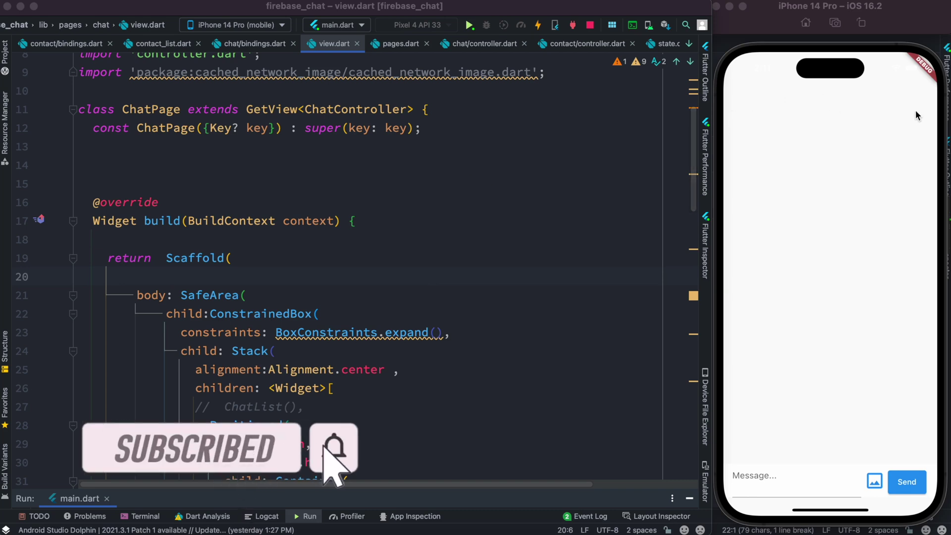
Add an AppBar _buildAppBar() method to ChatPage that returns an empty AppBar().
left_click(198, 152)
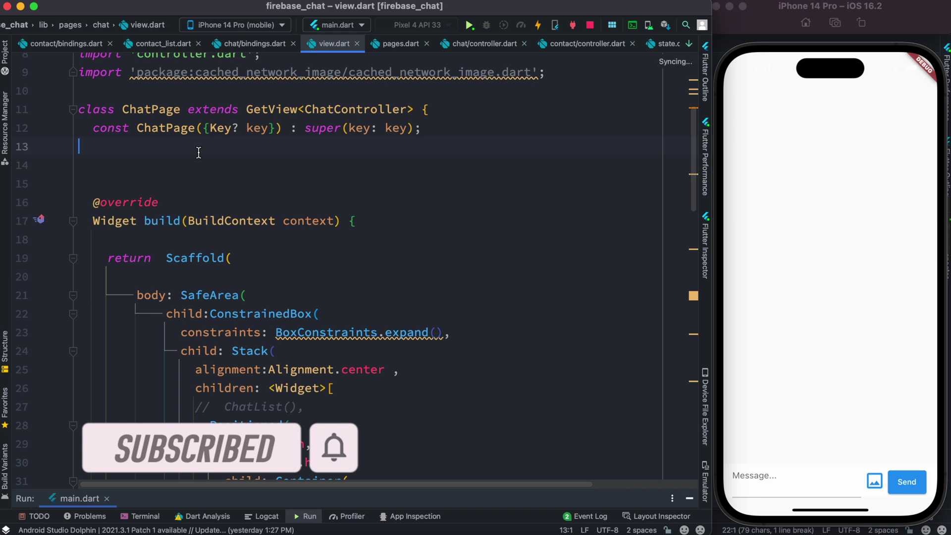
key("Return")
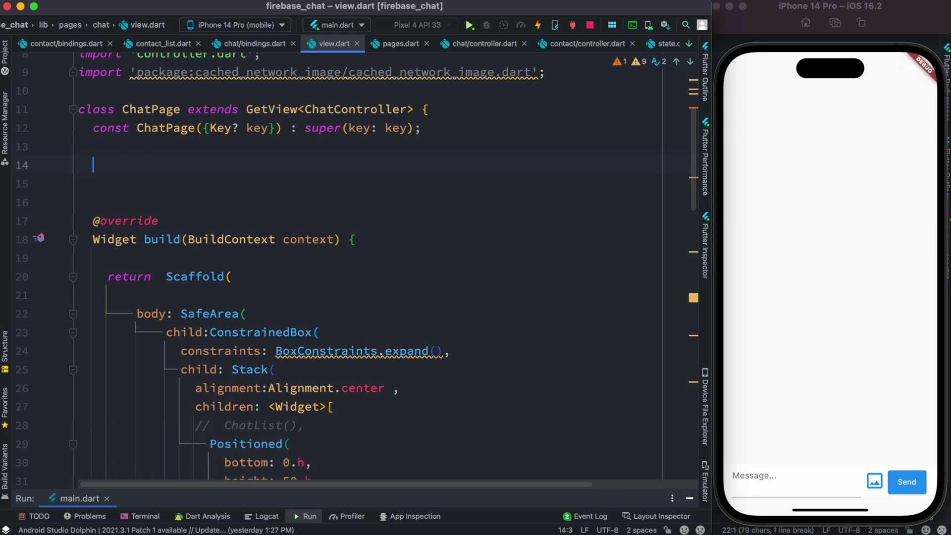
type("AppBar _")
type("buildB")
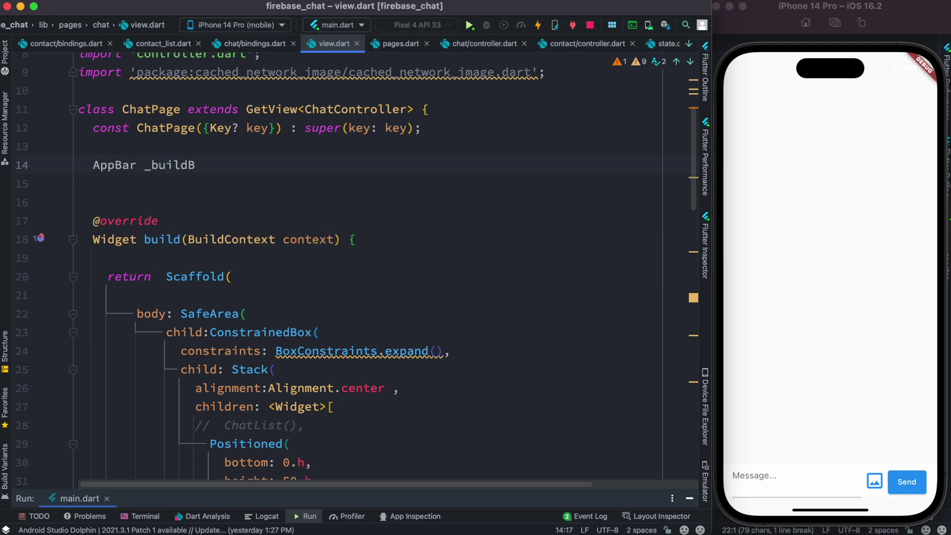
key("BackSpace")
type("AppBar")
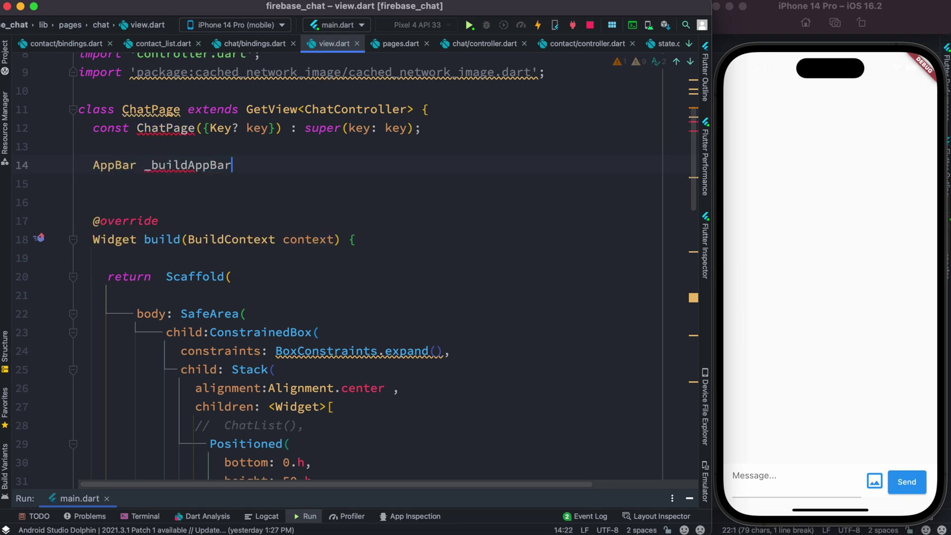
type("(){")
key("Return")
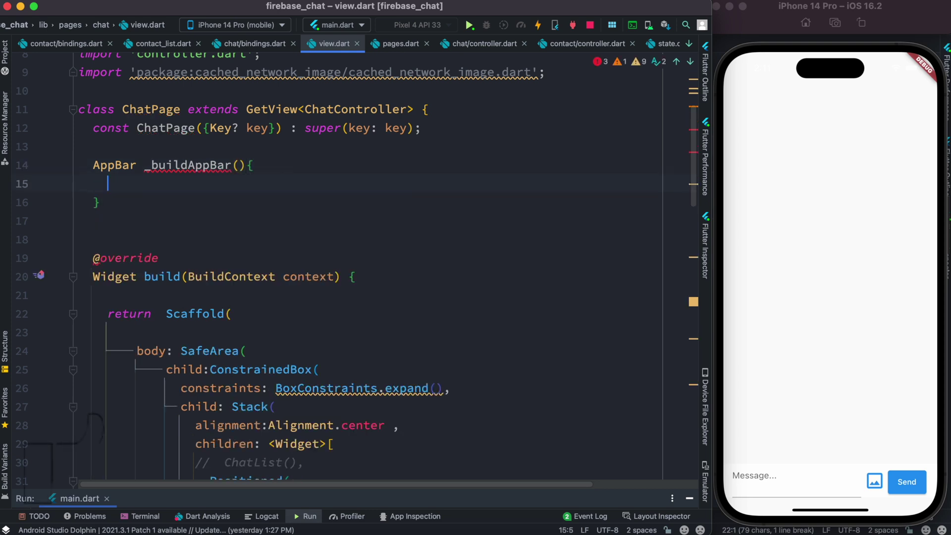
type("return A")
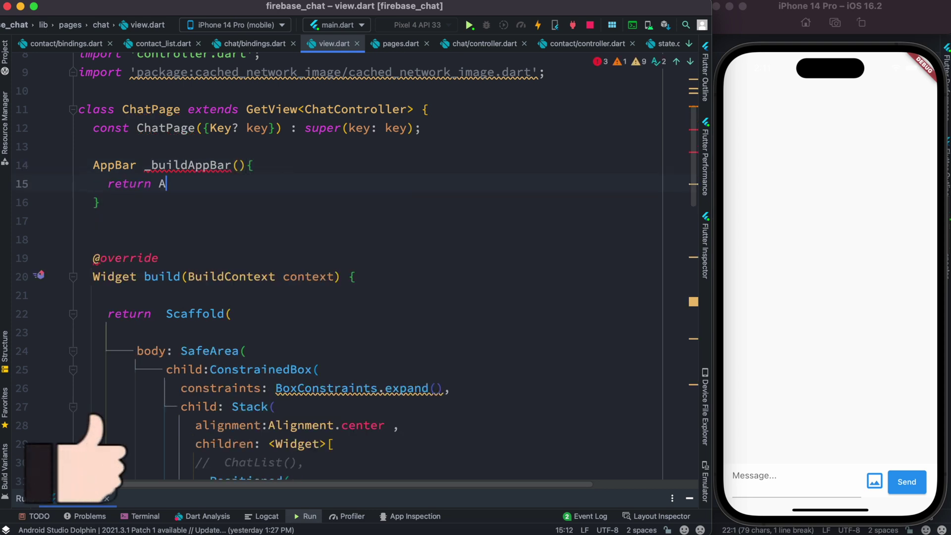
type("ppBar(")
key("Return")
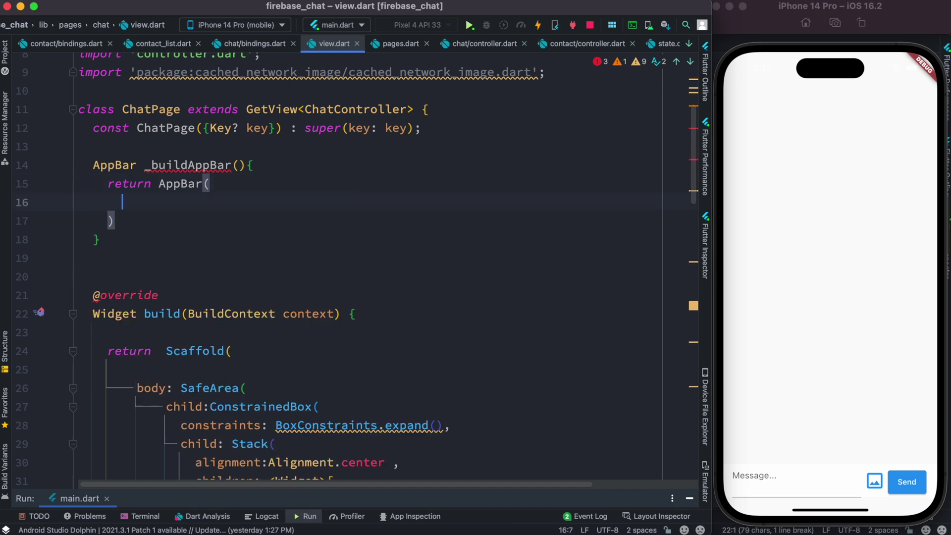
key("Down")
type(";")
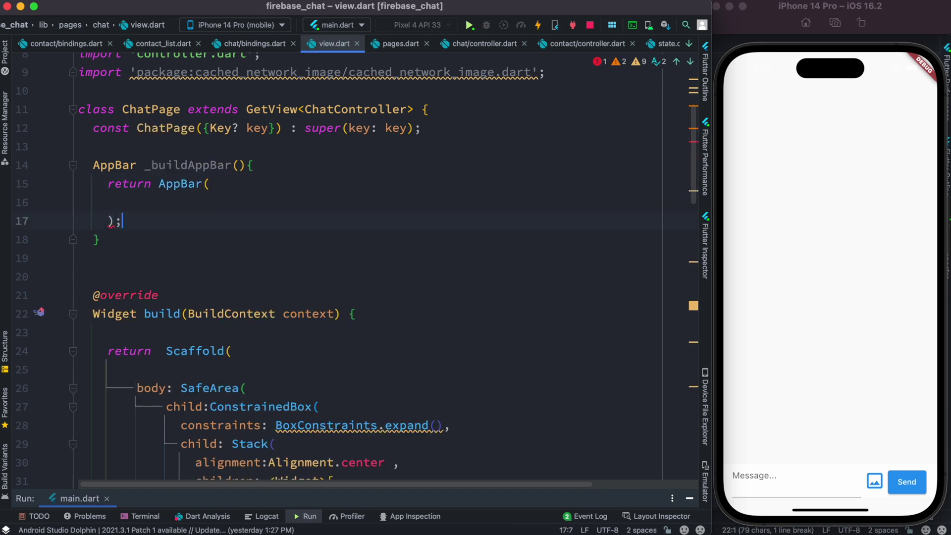
Set the Scaffold's appBar to _buildAppBar() and hot-reload to show the blue app bar.
left_click(234, 372)
key("Tab")
key("Tab")
type("a")
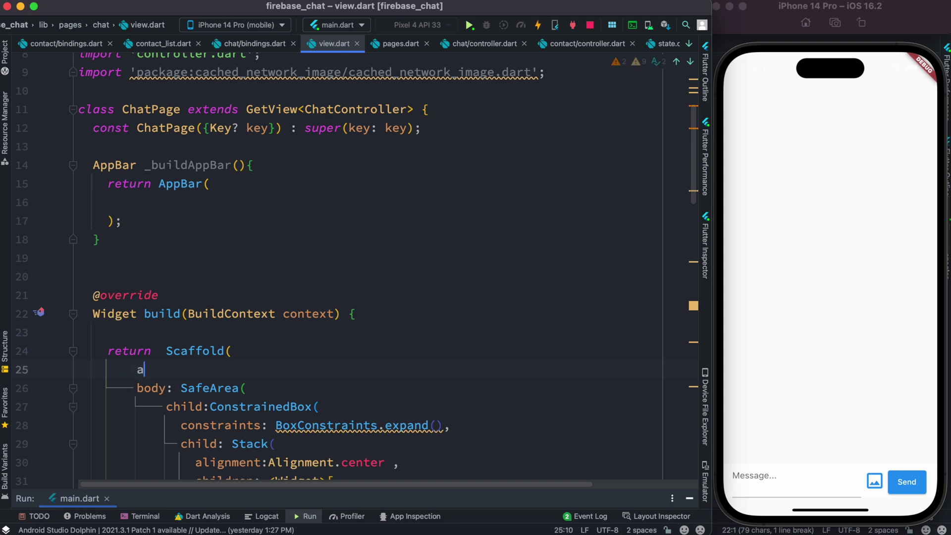
key("Return")
type("_b,")
key("Return")
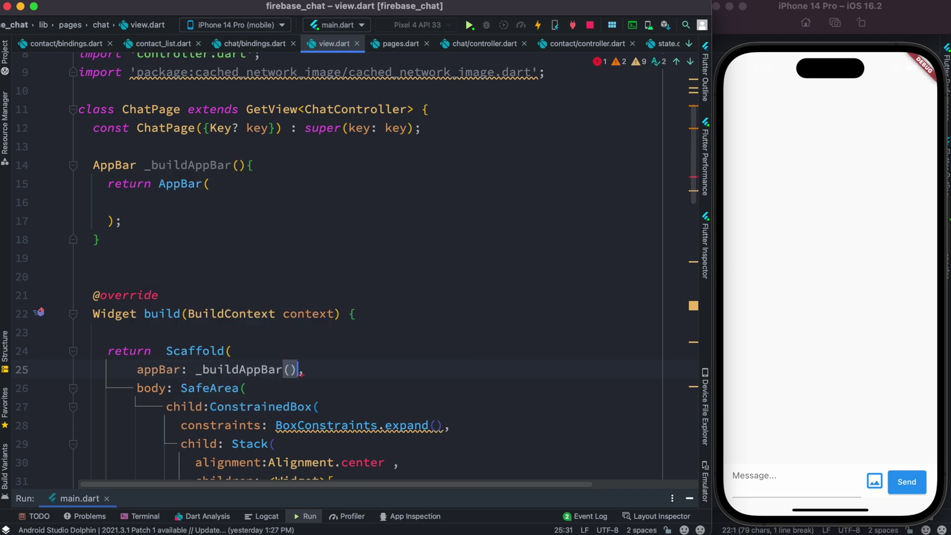
left_click(193, 200)
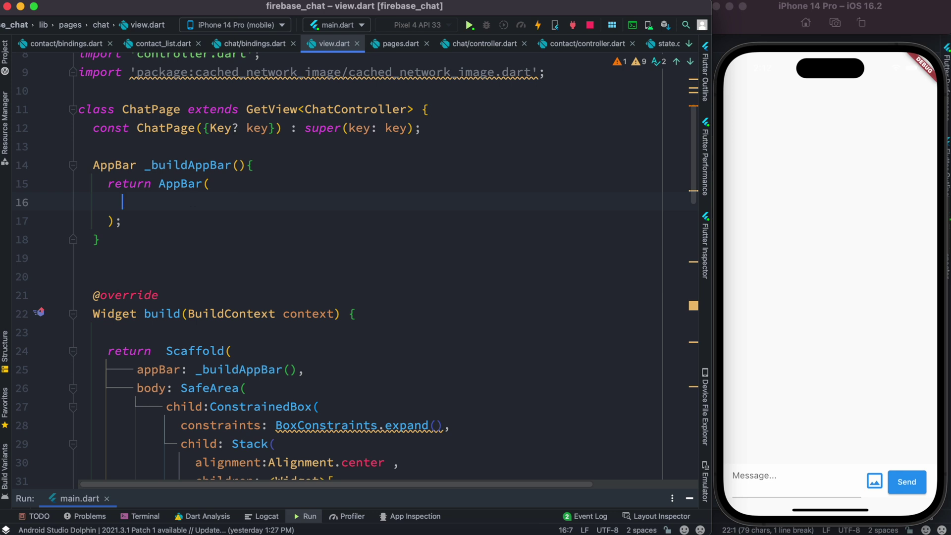
key("ctrl+s")
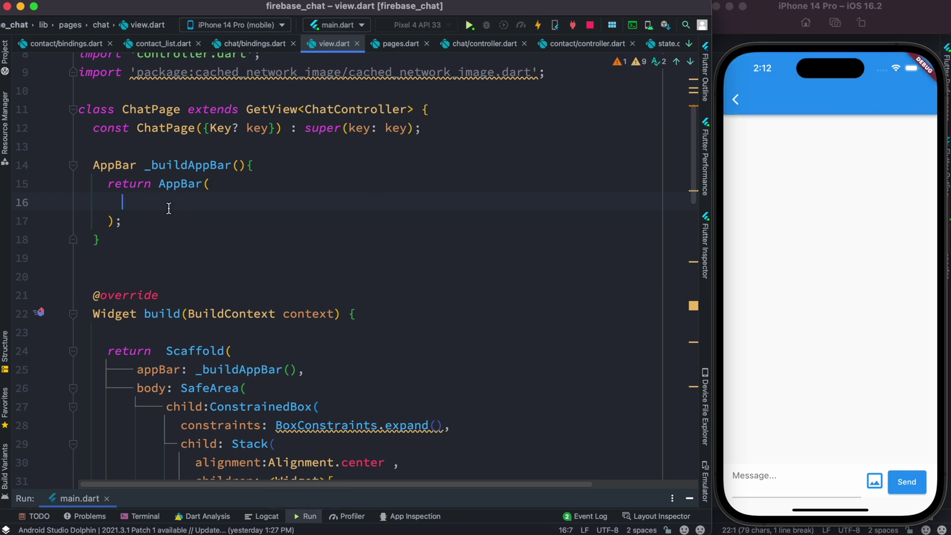
type("ba")
Set the AppBar backgroundColor to Colors.transparent and hot-reload.
key("Return")
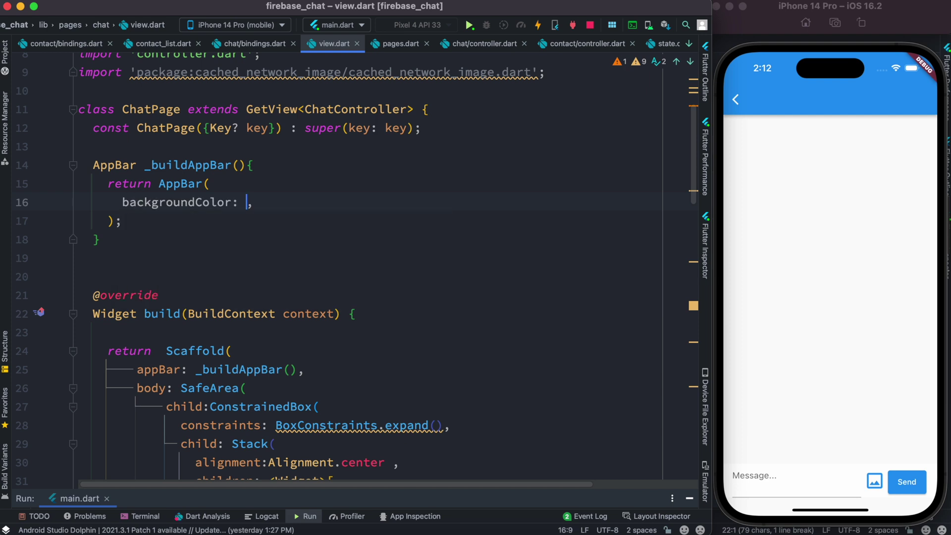
type("Colors.")
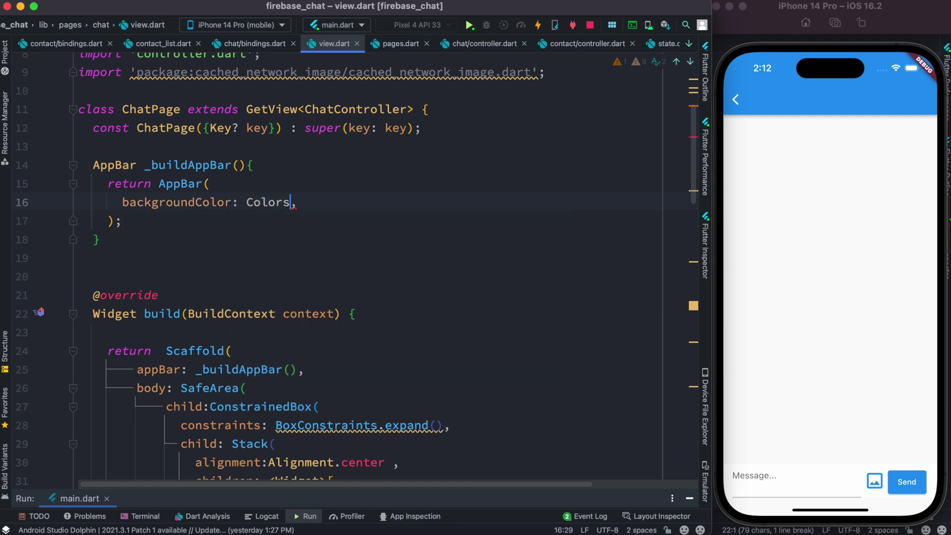
type("tr")
key("Return")
key("Right")
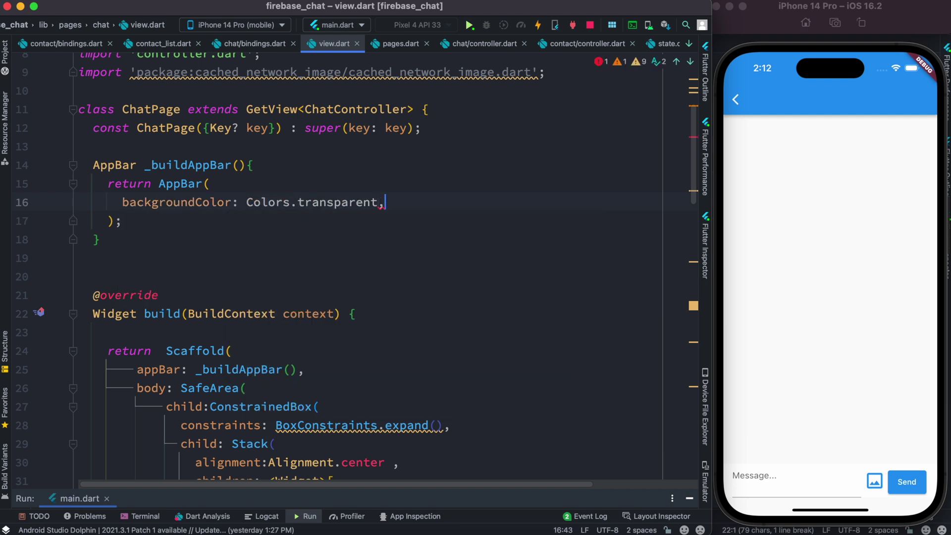
key("Return")
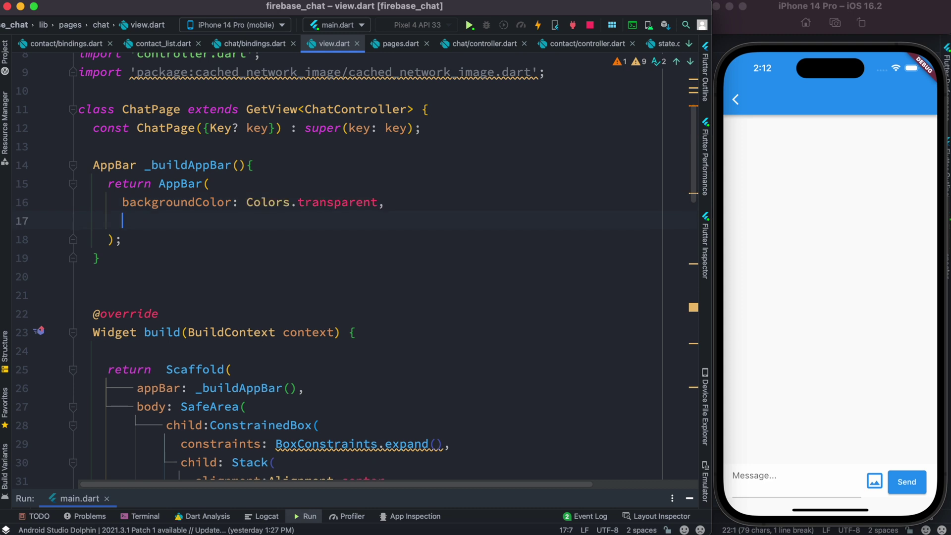
key("ctrl+s")
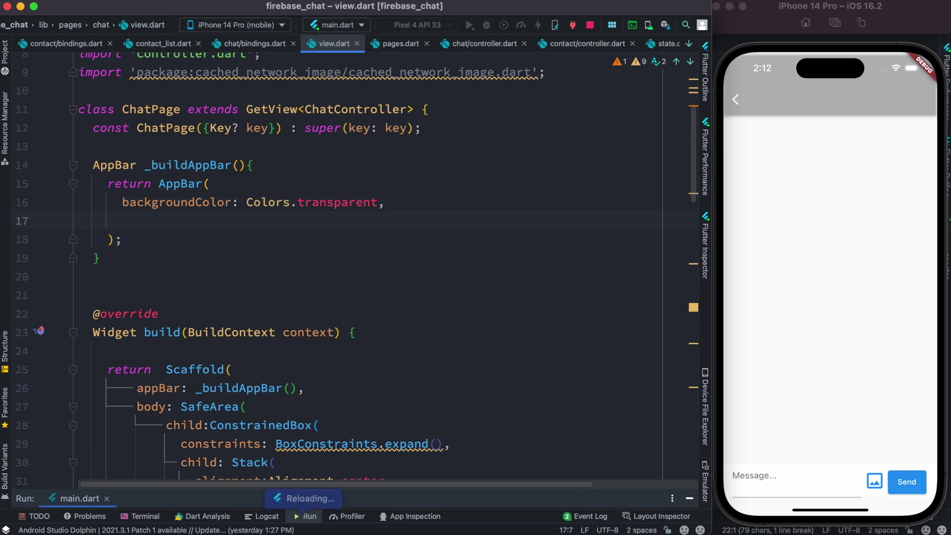
type("e")
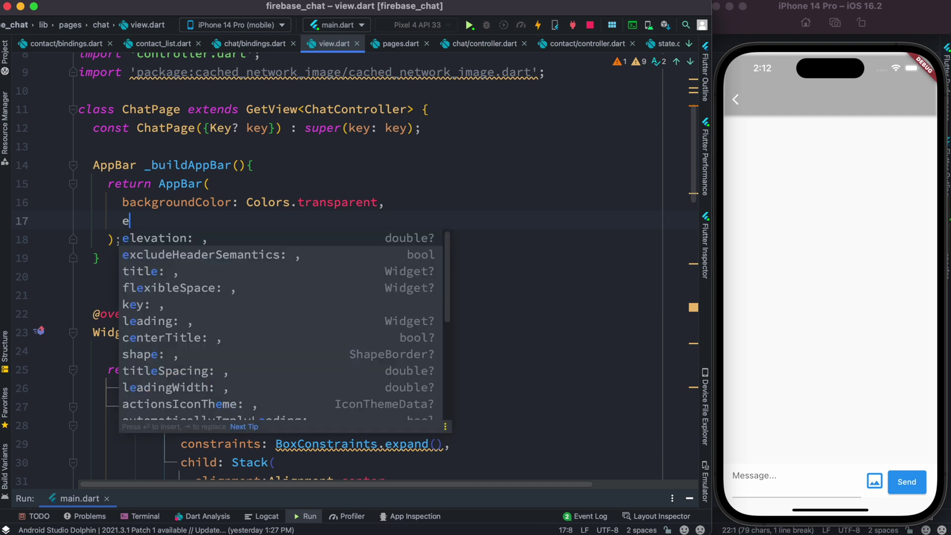
Add elevation: 0 to the AppBar and start a flexibleSpace property.
key("Return")
type("0,")
key("Return")
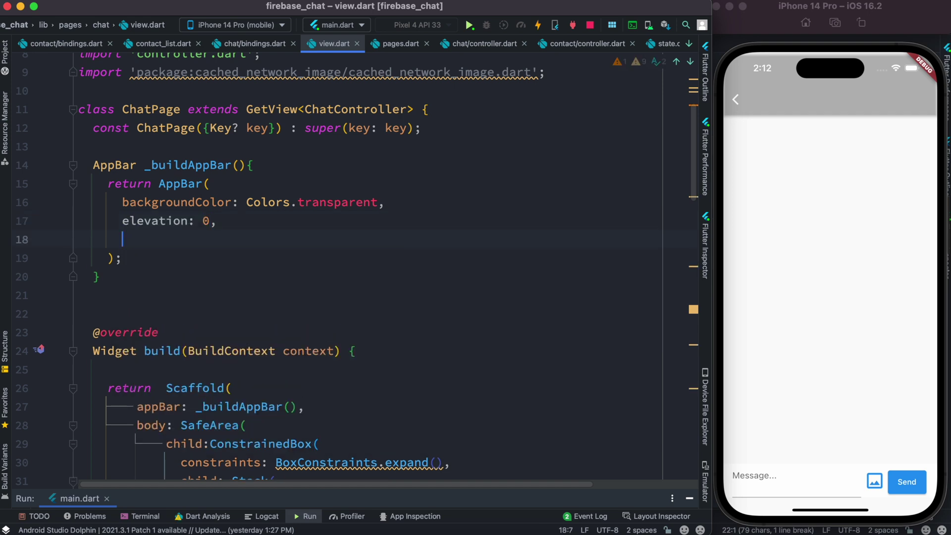
type("f")
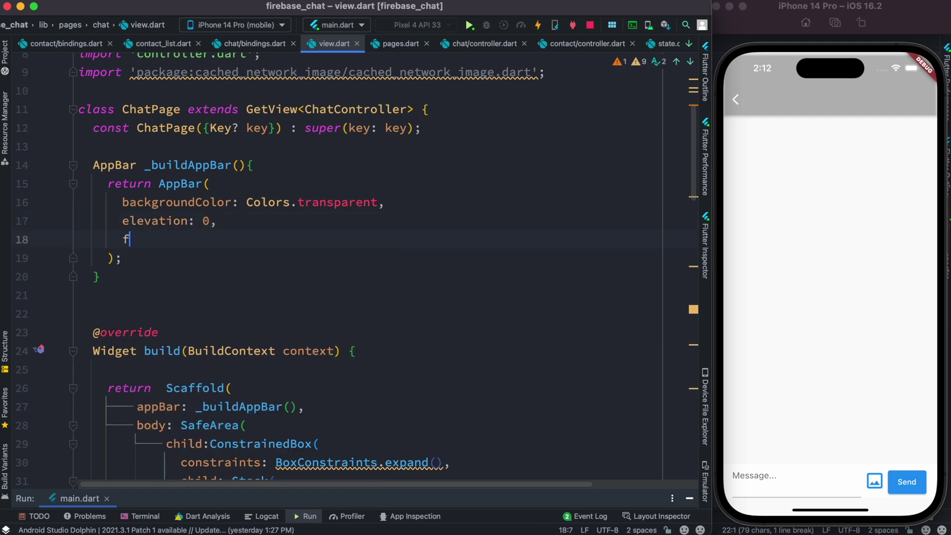
type("e")
key("BackSpace")
type("l")
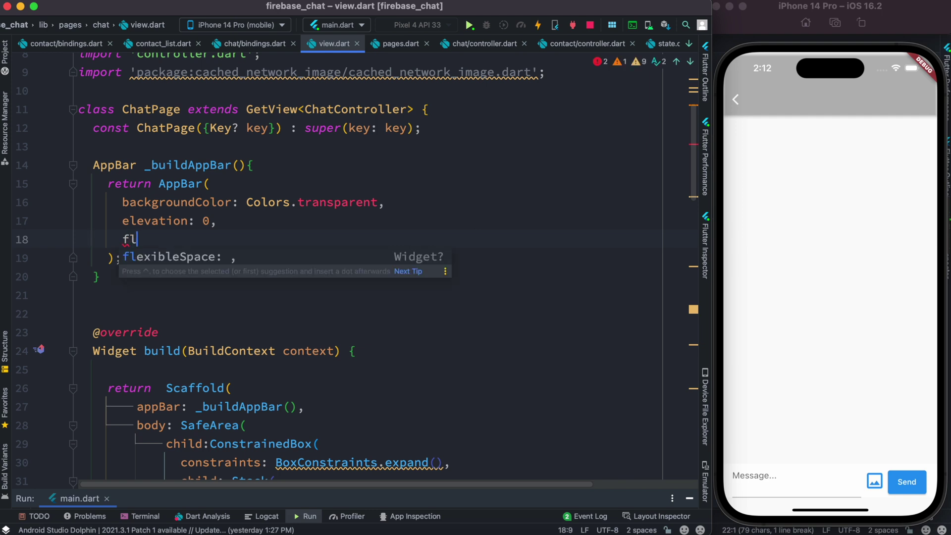
key("Return")
type("C")
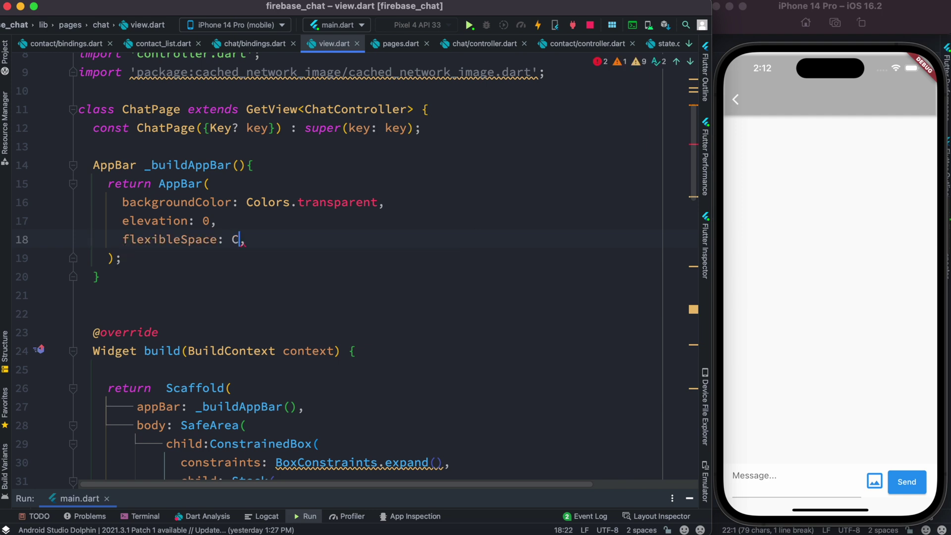
type("ontai")
Fill flexibleSpace with Container(decoration: const BoxDecoration(gradient: LinearGradient(colors: []))).
key("Return")
key("Return")
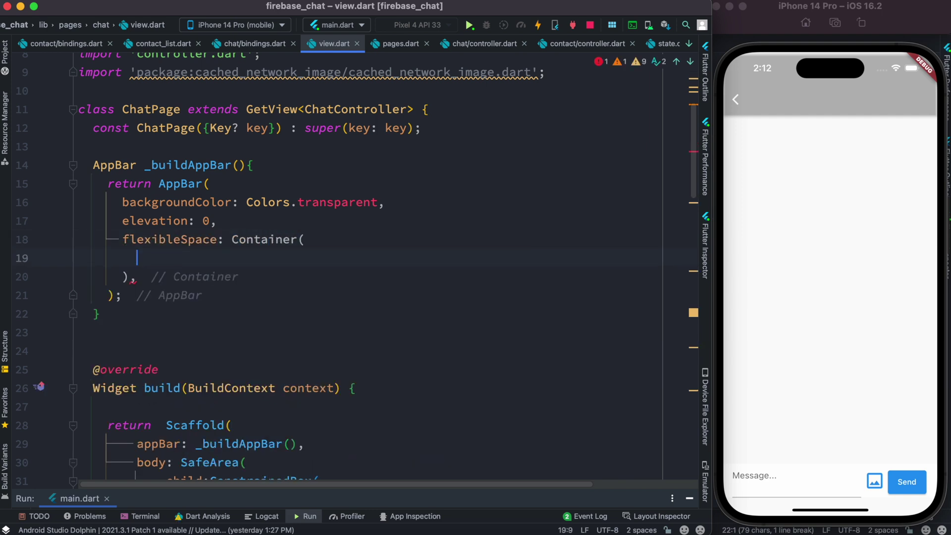
type("de")
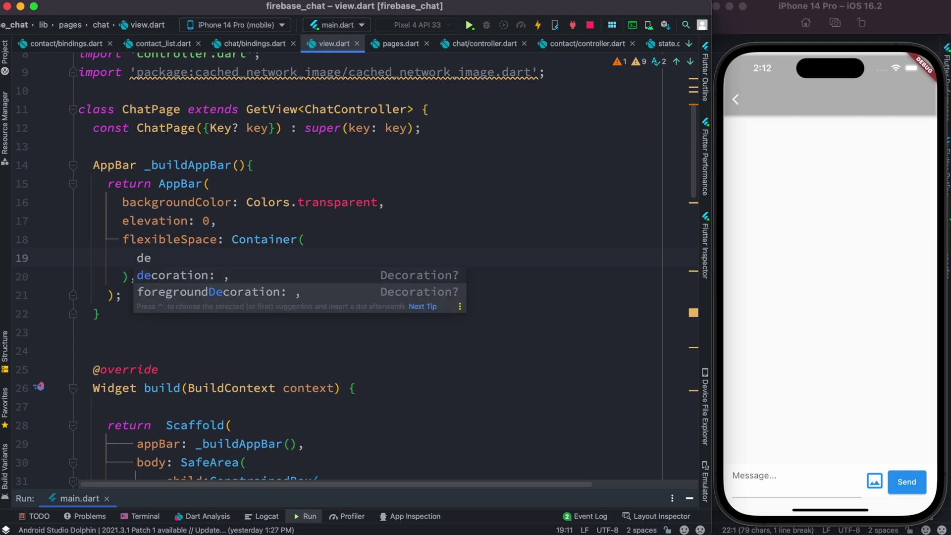
key("Return")
type("const Bo")
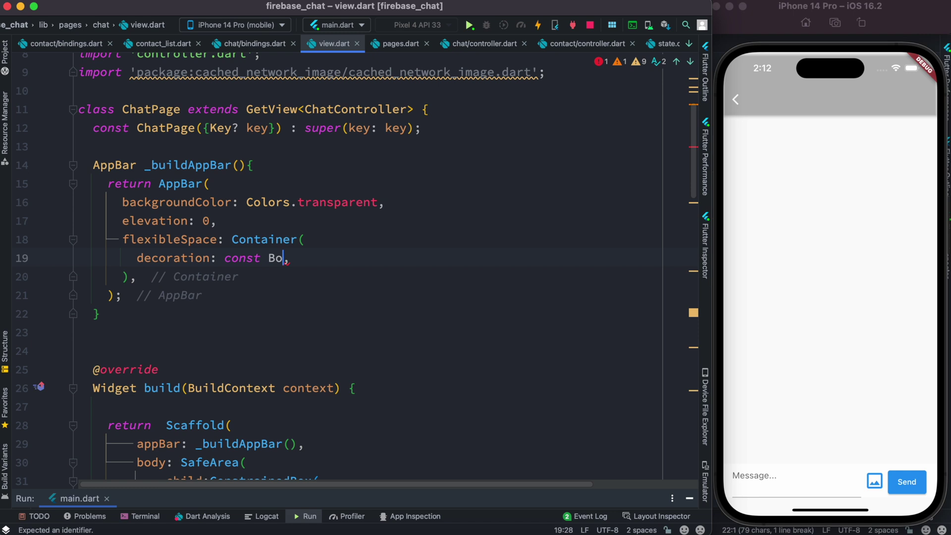
type("x")
key("Return")
type("(")
key("Return")
type("gr")
key("Return")
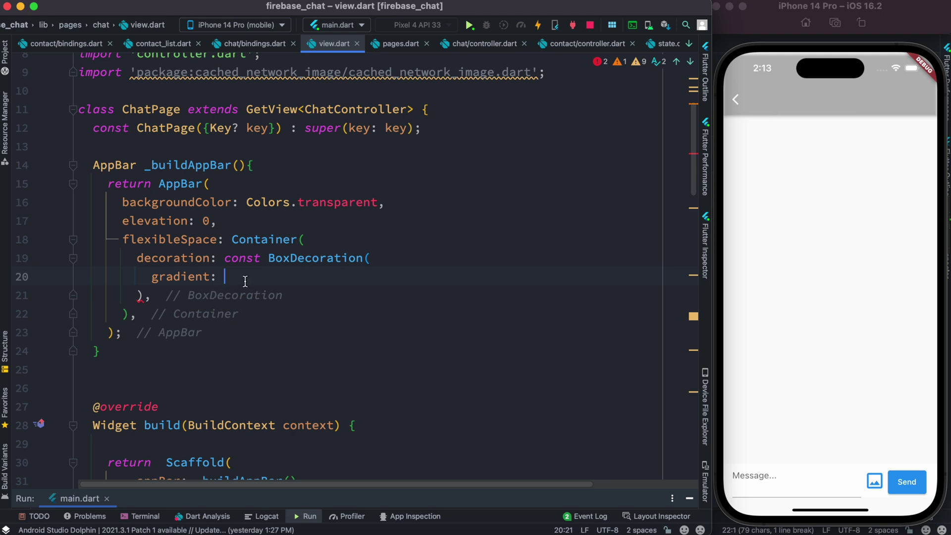
type("L")
key("Return")
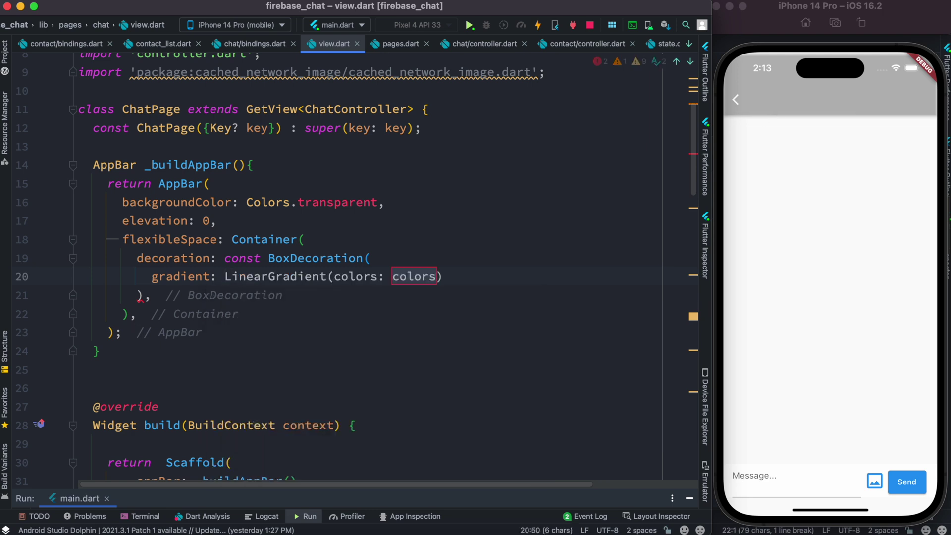
key("BackSpace")
type("[")
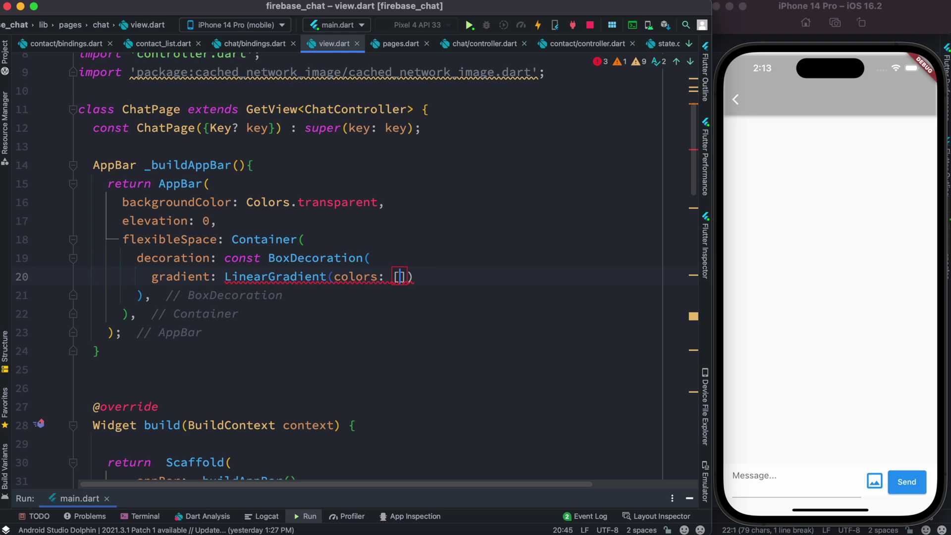
key("Return")
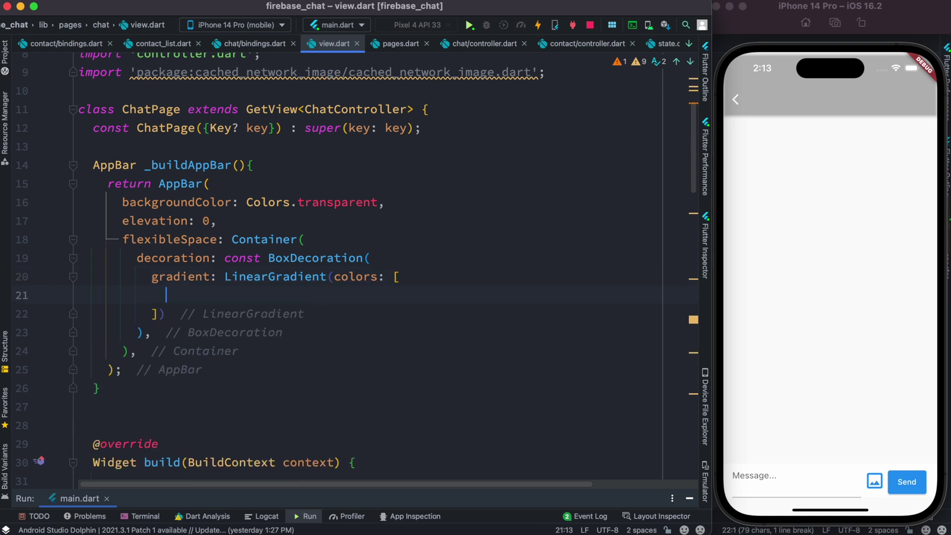
Paste four purple-to-blue Color.fromARGB entries into the gradient's colors list.
left_click(259, 309)
type("Color.fromARGB(255, 176, 106, 231), Color.fromARGB(255, 166, 112, 232), Color.fromARGB(255, 131, 123, 232), Color.fromARGB(255, 104, 132, 231),")
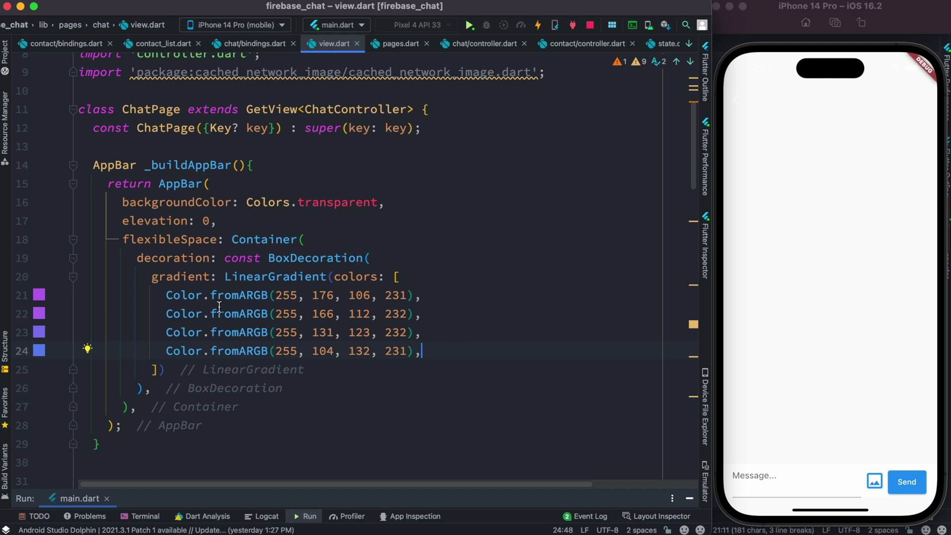
left_click(161, 298)
mouse_move(161, 297)
left_mouse_down()
mouse_move(441, 317)
mouse_move(166, 314)
left_mouse_up()
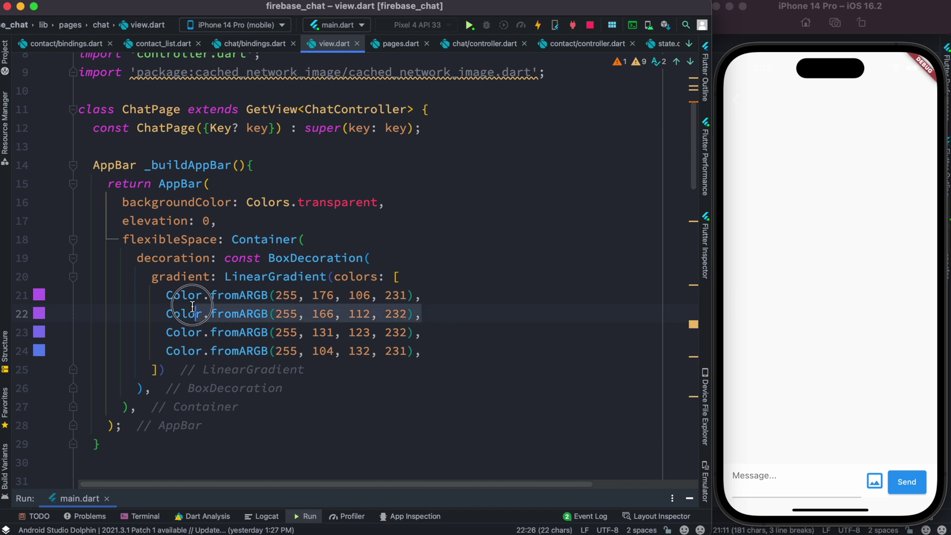
left_click_drag(422, 333, 150, 332)
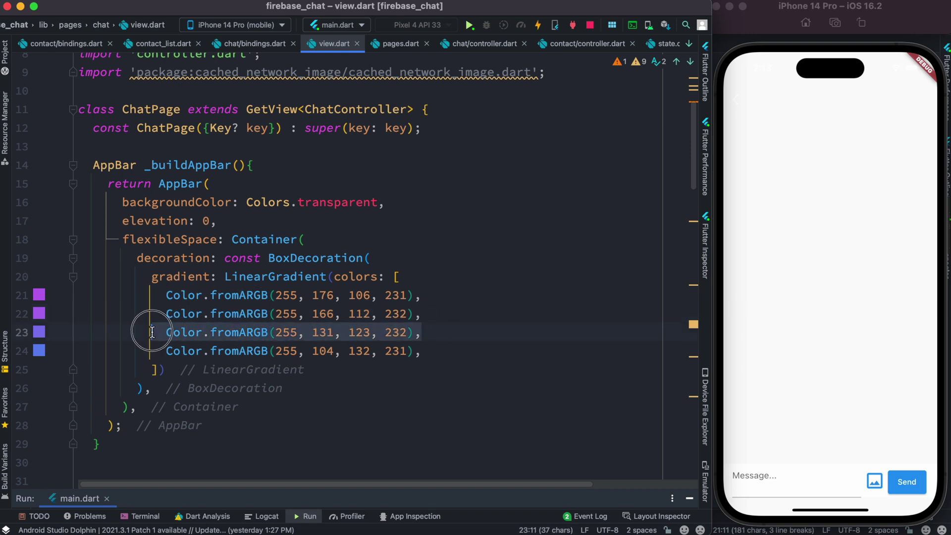
left_click_drag(424, 351, 166, 351)
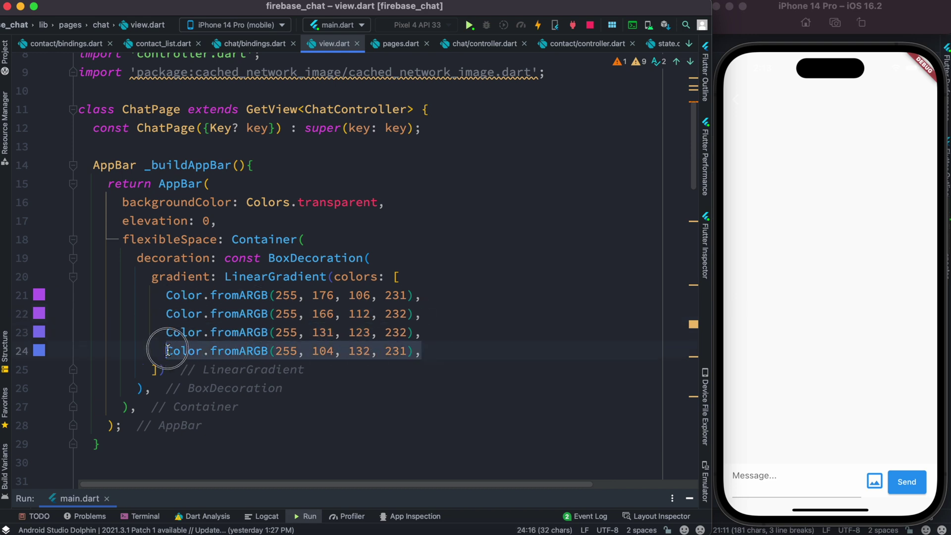
Hot-reload to show the purple gradient app bar, then open a line after the list.
left_click(178, 378)
key("super+s")
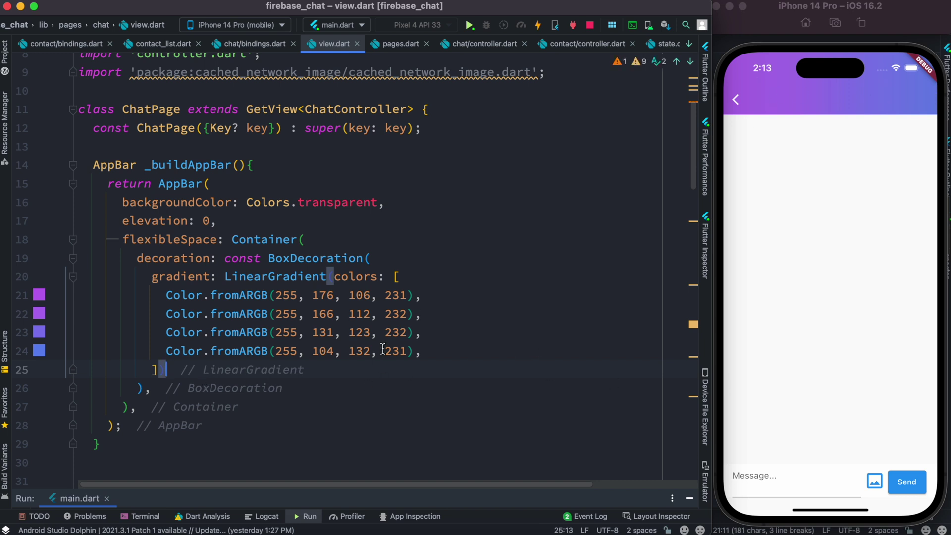
key("Left")
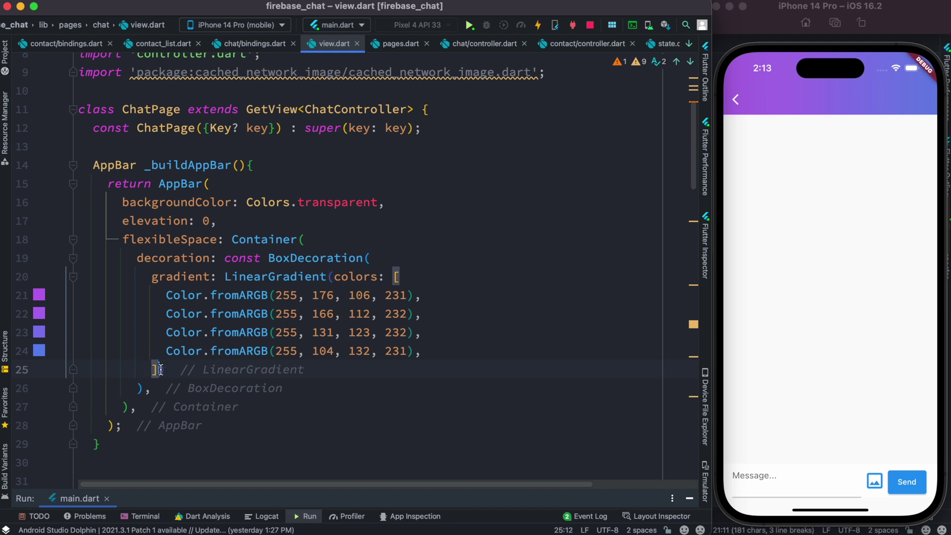
key("Right")
type(",")
key("Return")
key("Return")
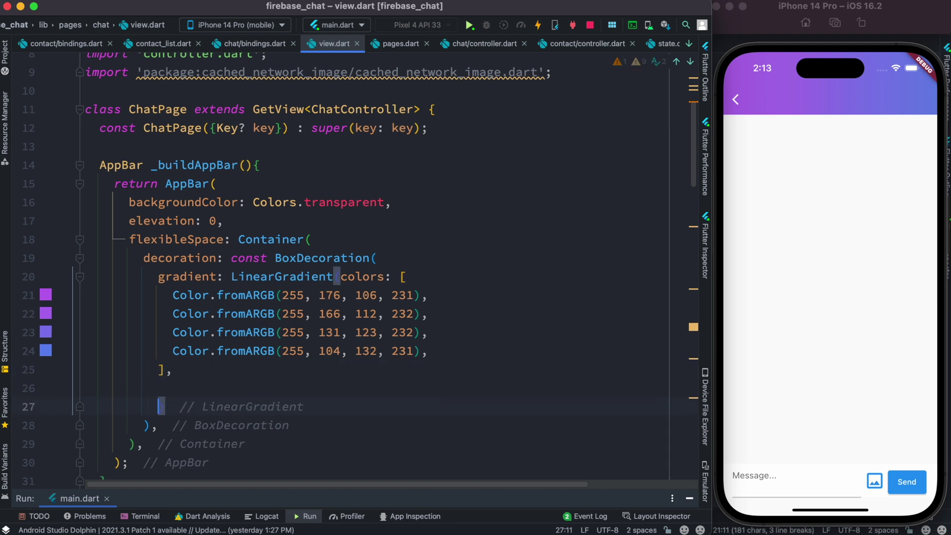
Add transform: GradientRotation(90) to the LinearGradient and hot-reload the simulator.
key("Up")
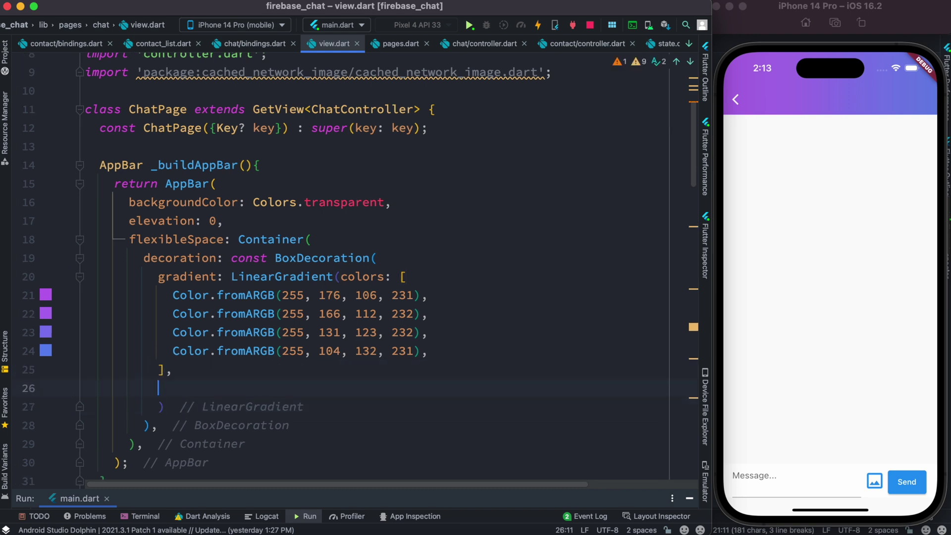
type("tr")
key("Return")
type("G")
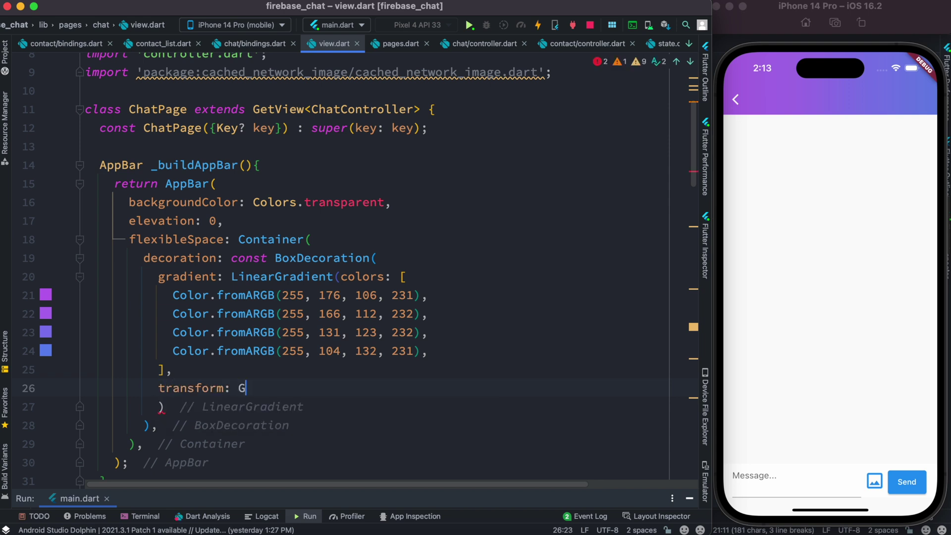
type("r")
key("Escape")
key("Return")
type("90")
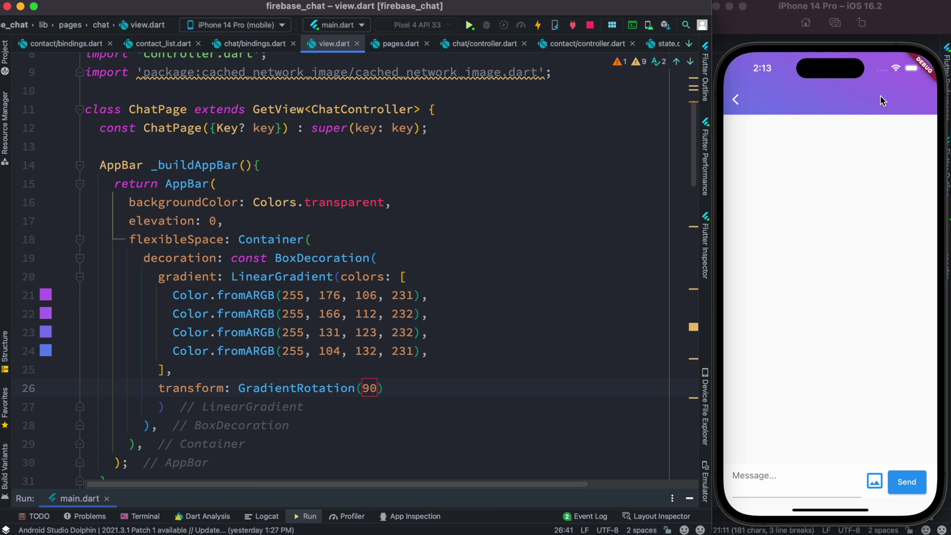
key("ctrl+s")
left_click(418, 381)
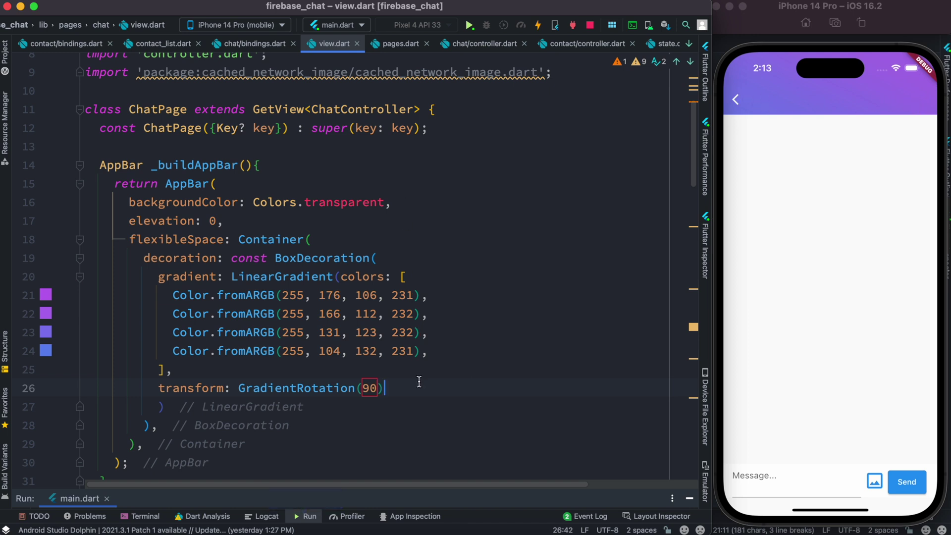